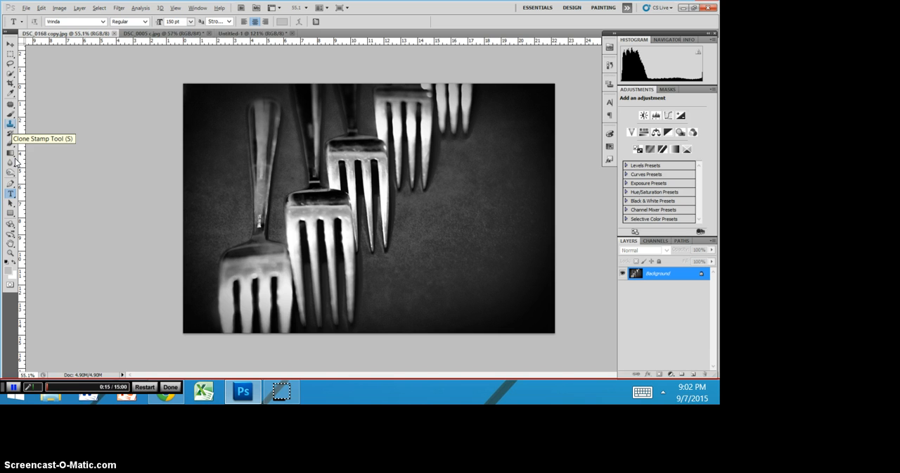
- Activate the Clone Stamp tool and prepare its brush at 40 px with 64% hardness
click(10, 125)
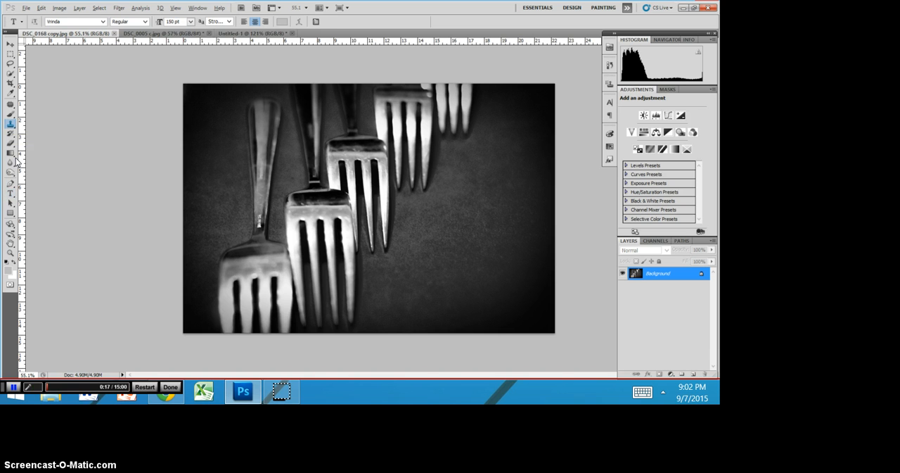
mouse_move(253, 181)
mouse_down()
mouse_move(274, 192)
mouse_move(275, 216)
mouse_up()
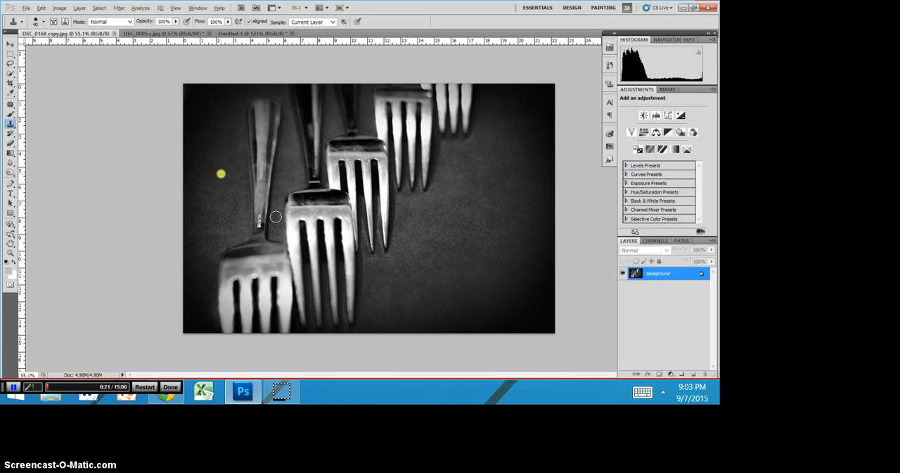
key(bracketright)
key(bracketright)
key(bracketright)
key(bracketright)
key(bracketright)
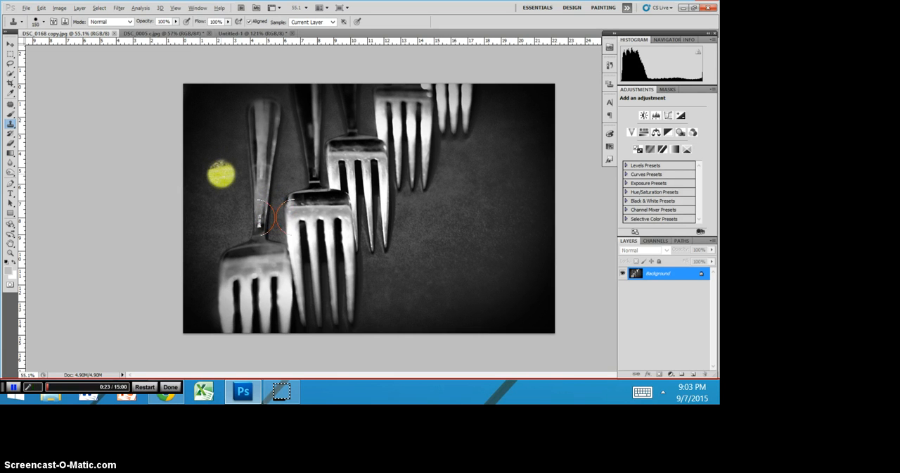
key(bracketleft)
key(bracketleft)
key(bracketleft)
key(bracketleft)
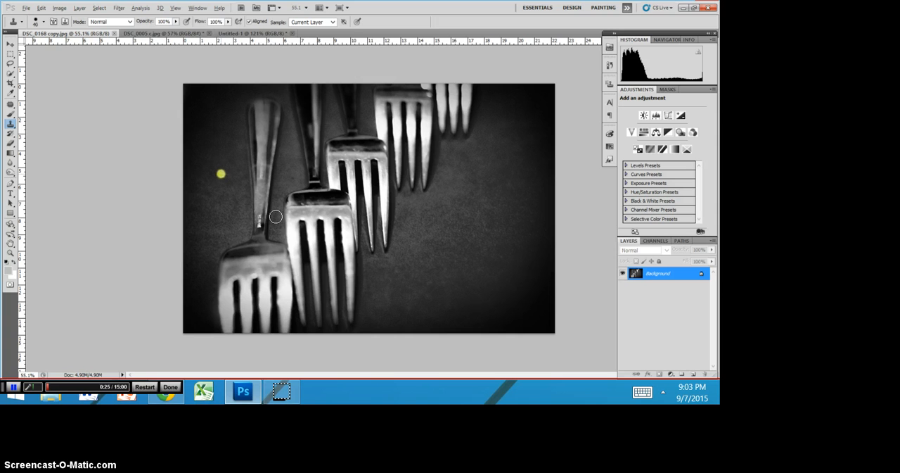
click(43, 22)
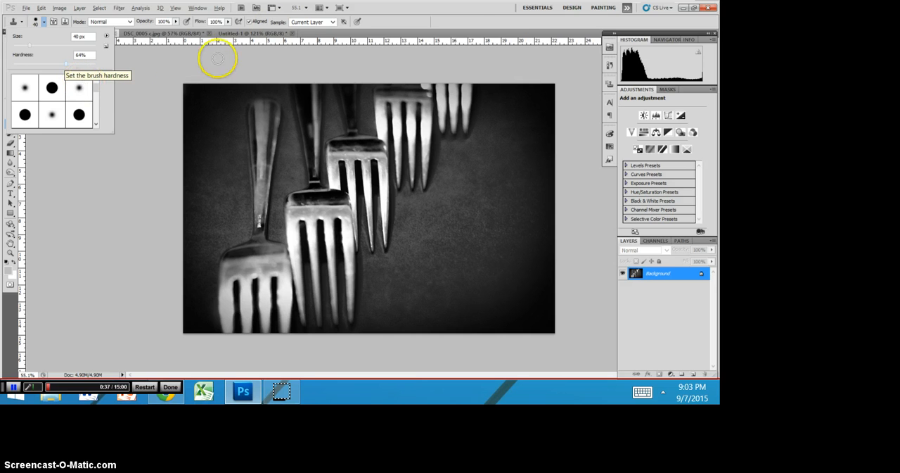
click(501, 24)
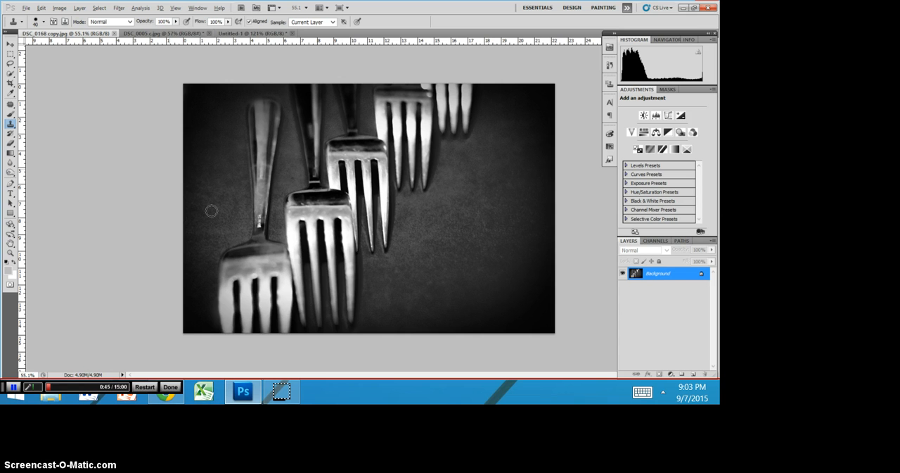
alt+click(233, 257)
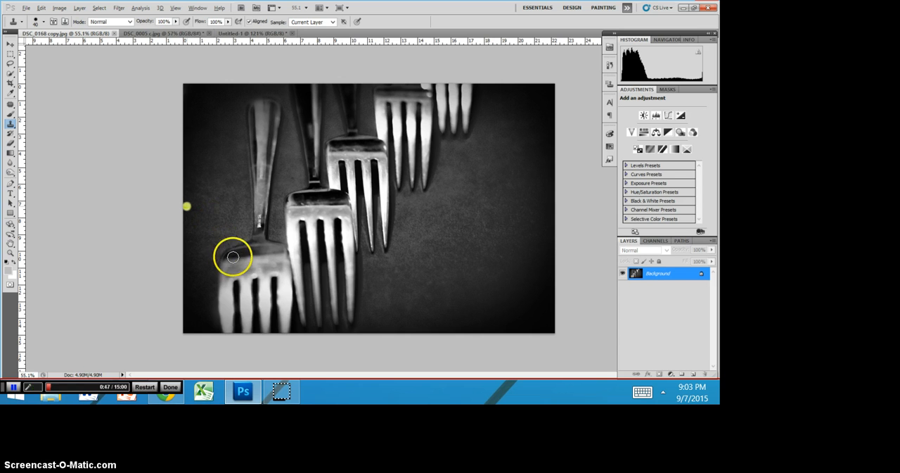
alt+click(325, 270)
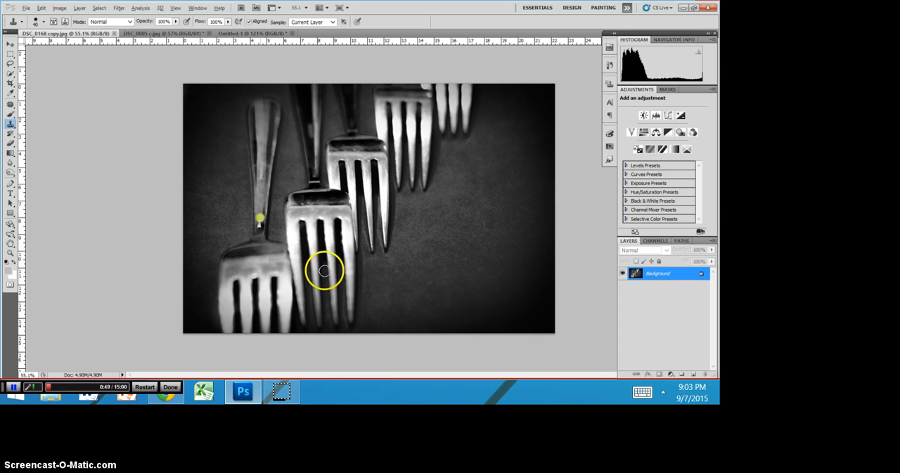
alt+click(360, 241)
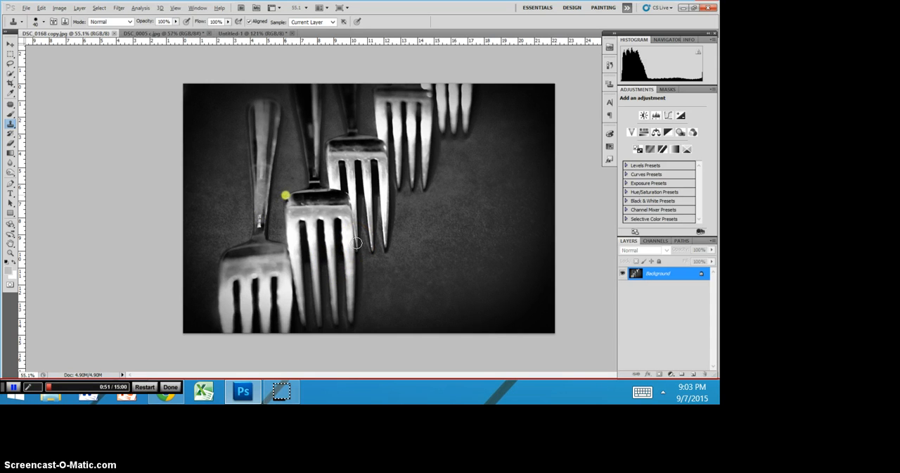
drag(357, 242, 342, 276)
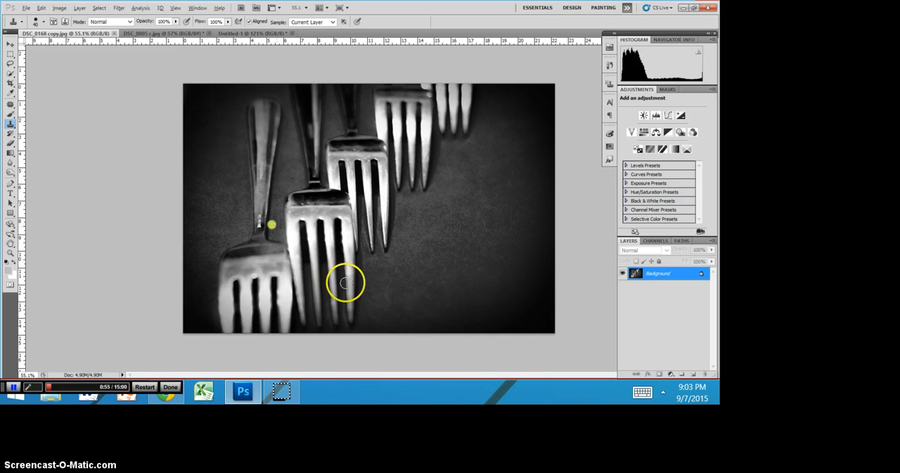
- Prepare a 30 px Clone Stamp brush with 47% hardness for the engraved mark on the front fork's handle
scroll(347, 283, up, 2)
scroll(323, 296, up, 3)
scroll(323, 296, up, 1)
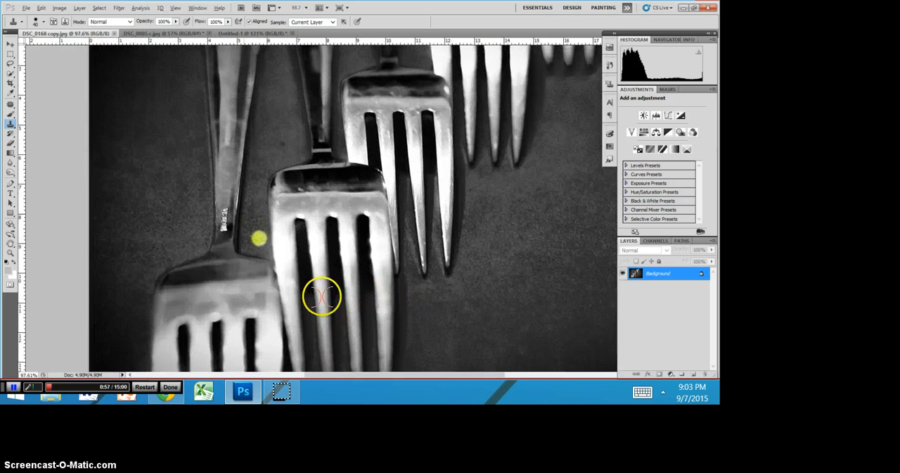
scroll(308, 285, up, 2)
scroll(308, 285, up, 1)
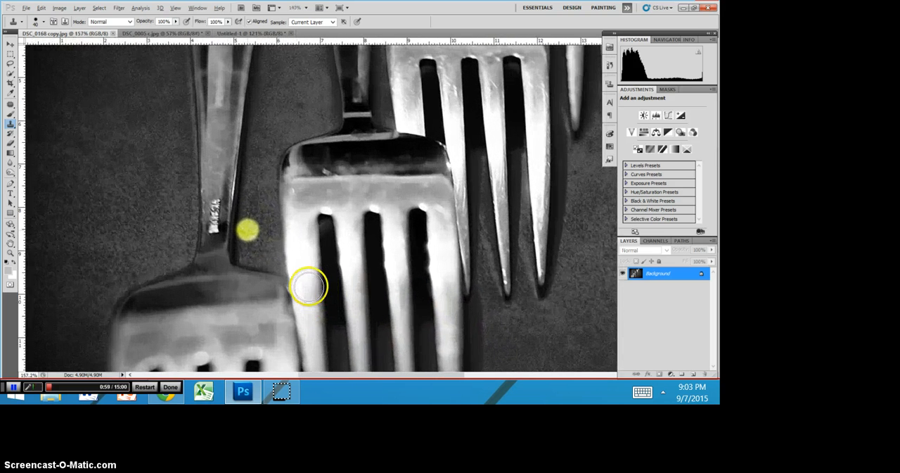
scroll(308, 285, up, 1)
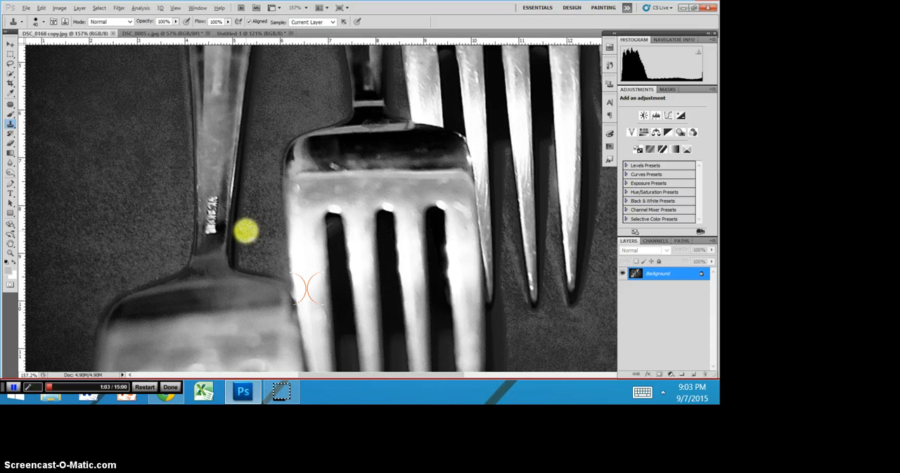
mouse_move(296, 272)
mouse_down()
mouse_move(329, 271)
mouse_move(276, 250)
mouse_move(254, 291)
mouse_move(267, 255)
mouse_move(261, 286)
mouse_move(326, 266)
mouse_move(304, 302)
mouse_move(256, 327)
mouse_move(276, 242)
mouse_move(295, 247)
mouse_move(268, 221)
mouse_up()
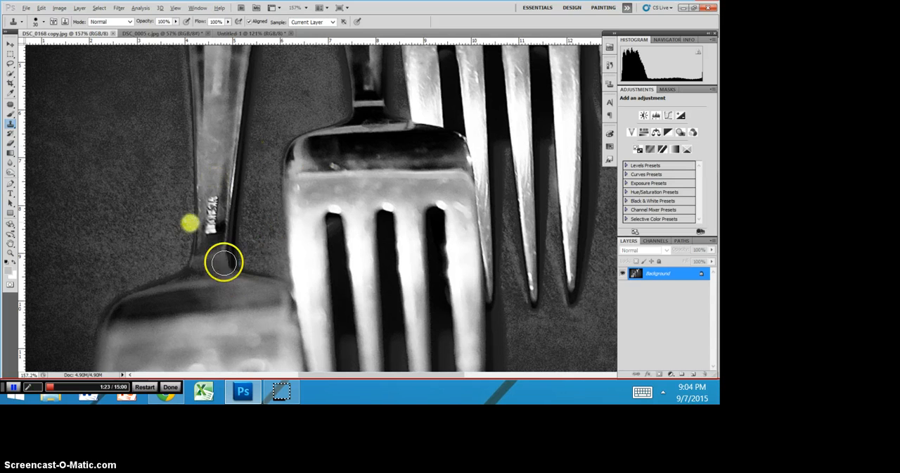
click(42, 22)
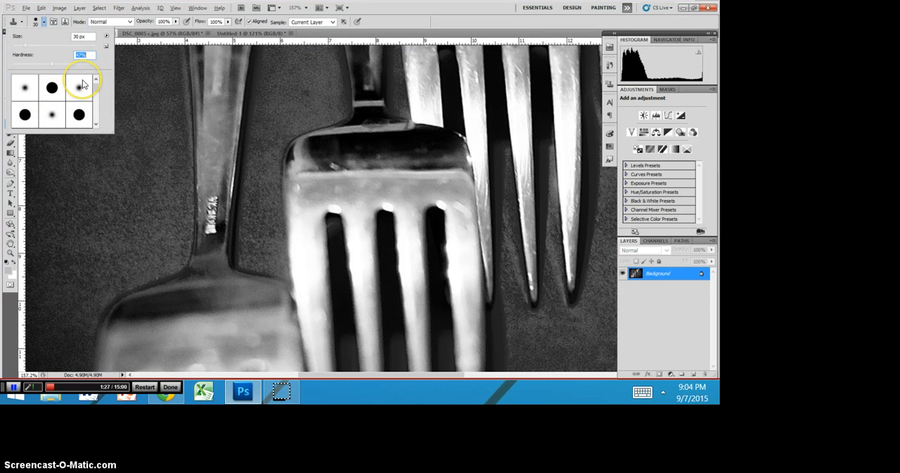
click(501, 24)
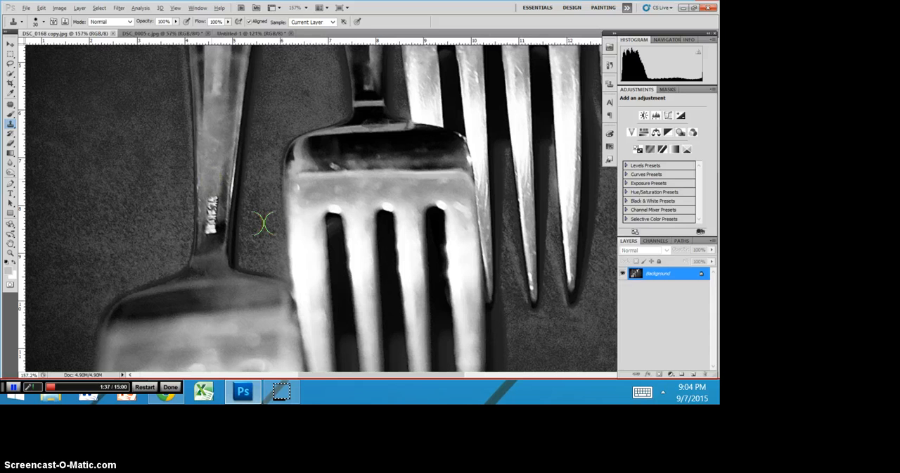
- Duplicate the Background layer and clone clean metal from just above over the engraved mark on the front fork's handle
key(ctrl+j)
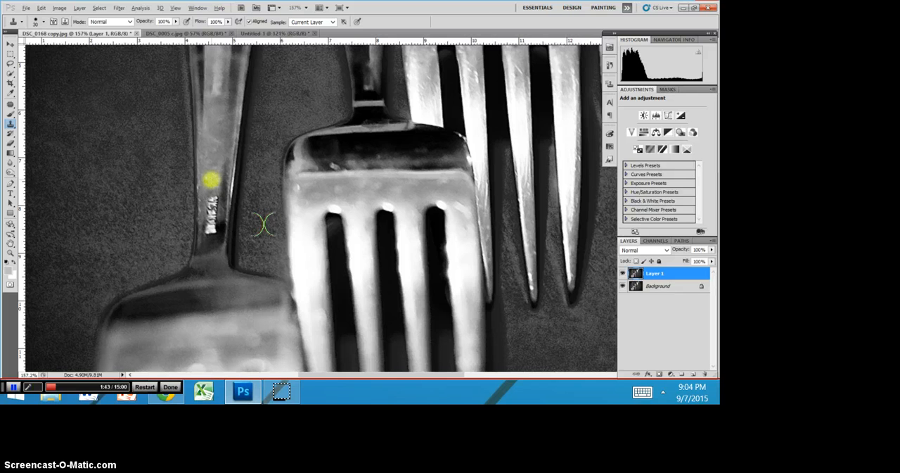
drag(212, 181, 213, 179)
mouse_move(264, 223)
mouse_down()
mouse_move(282, 242)
mouse_move(355, 250)
mouse_move(398, 278)
mouse_move(412, 232)
mouse_up()
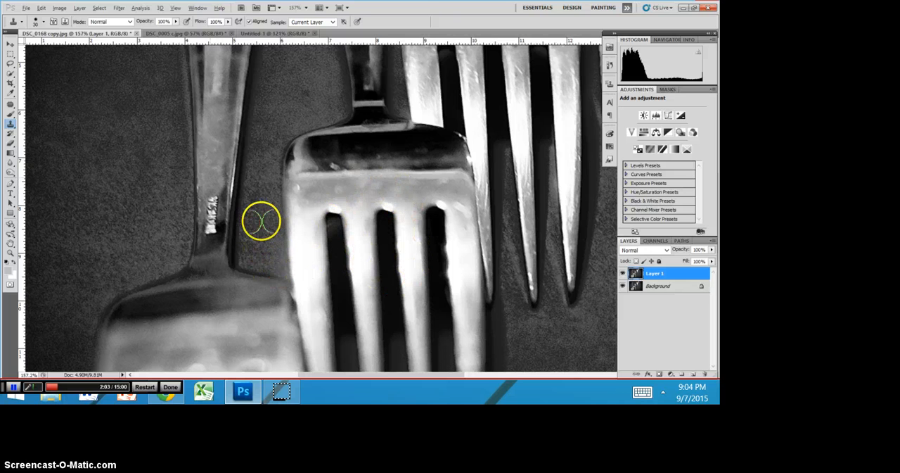
mouse_move(295, 226)
mouse_down()
mouse_move(318, 218)
mouse_move(305, 220)
mouse_move(298, 204)
mouse_move(308, 188)
mouse_move(296, 218)
mouse_move(264, 232)
mouse_move(270, 297)
mouse_move(258, 308)
mouse_move(261, 283)
mouse_move(279, 281)
mouse_move(260, 296)
mouse_move(423, 281)
mouse_move(320, 302)
mouse_move(265, 255)
mouse_up()
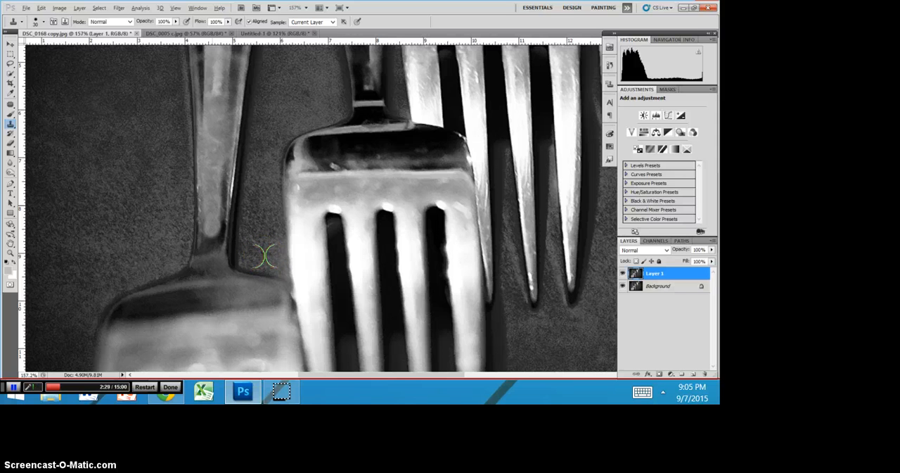
drag(265, 256, 262, 301)
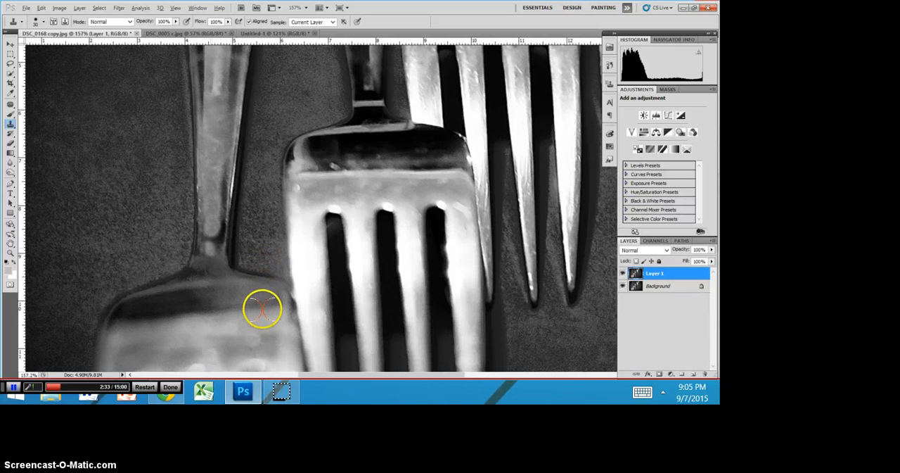
scroll(262, 309, up, 6)
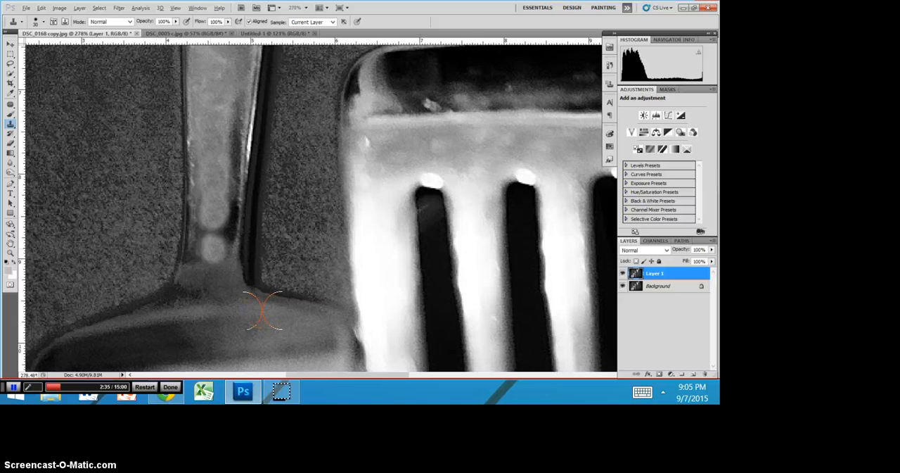
key(ctrl+z)
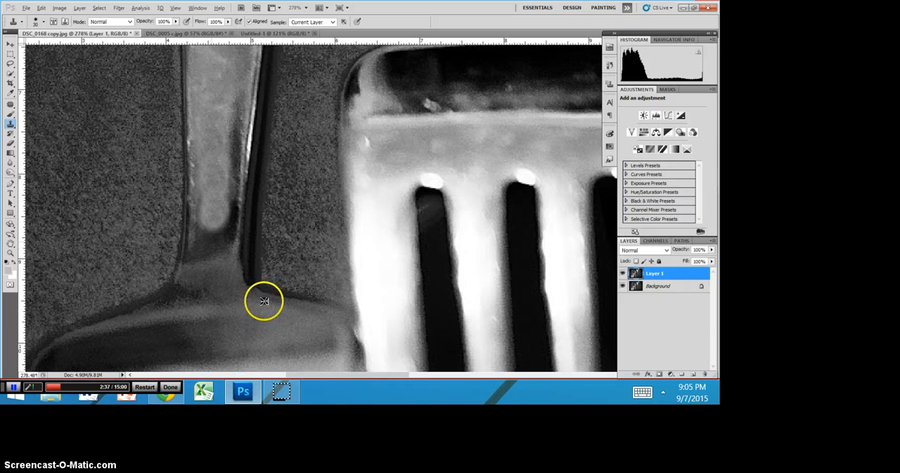
- Blend the lower end of the cloned patch into the neck of the front fork's handle with short Clone Stamp dabs
alt+click(263, 301)
click(269, 294)
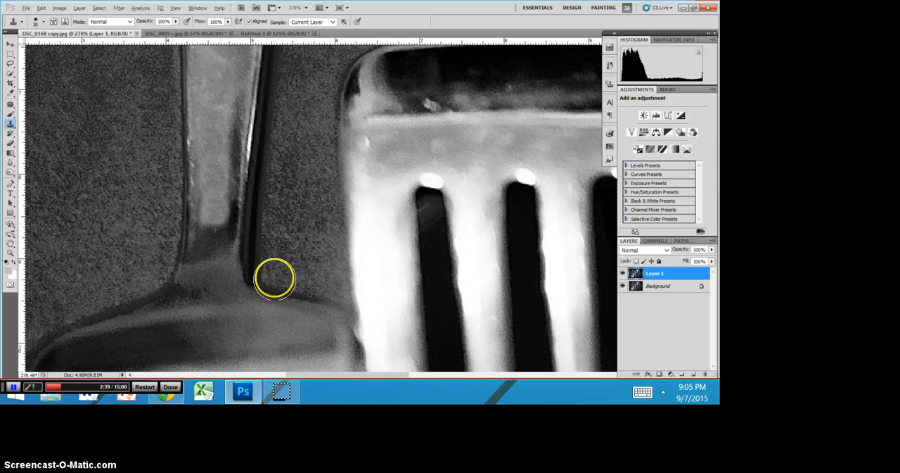
click(252, 283)
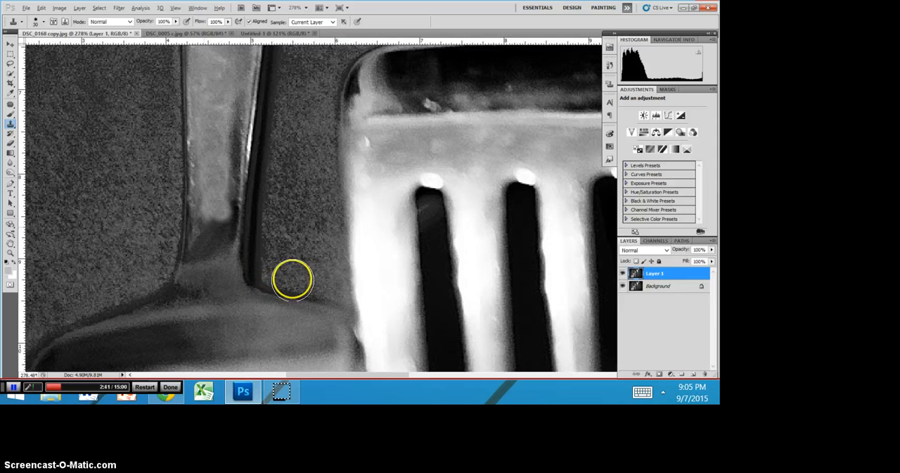
- Examine the retouched fork handle both up close and in the full image for visible cloning traces
scroll(390, 292, down, 5)
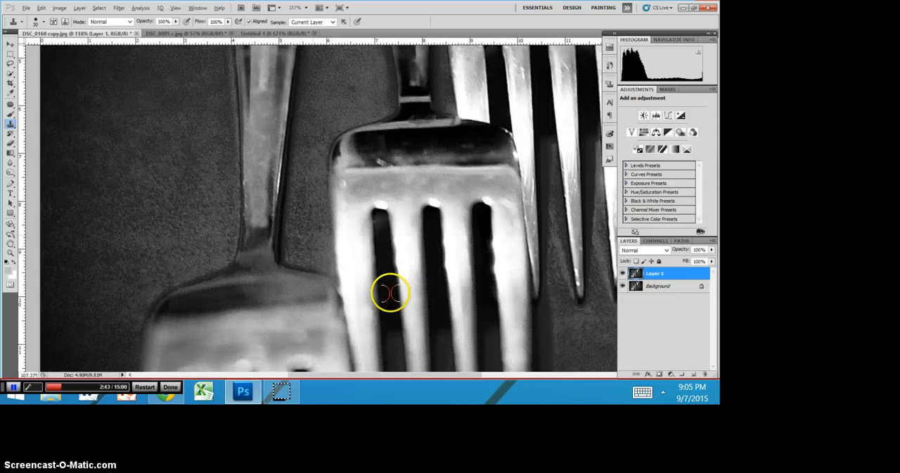
scroll(389, 292, down, 3)
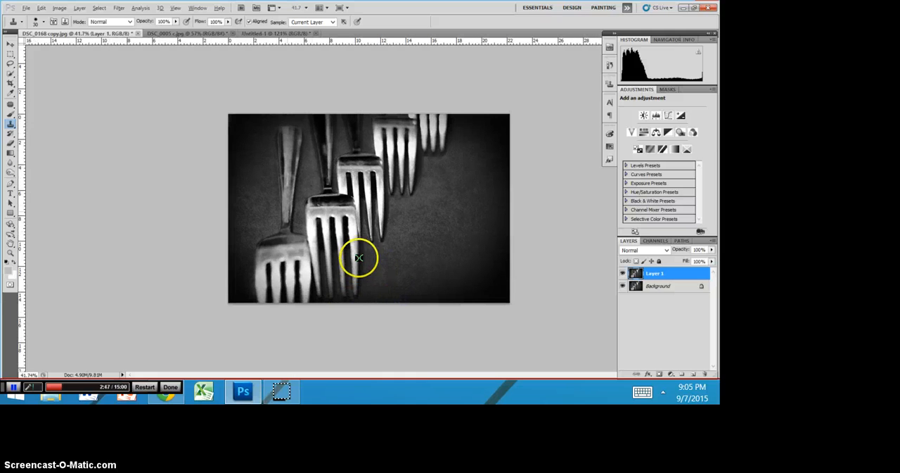
scroll(359, 265, up, 3)
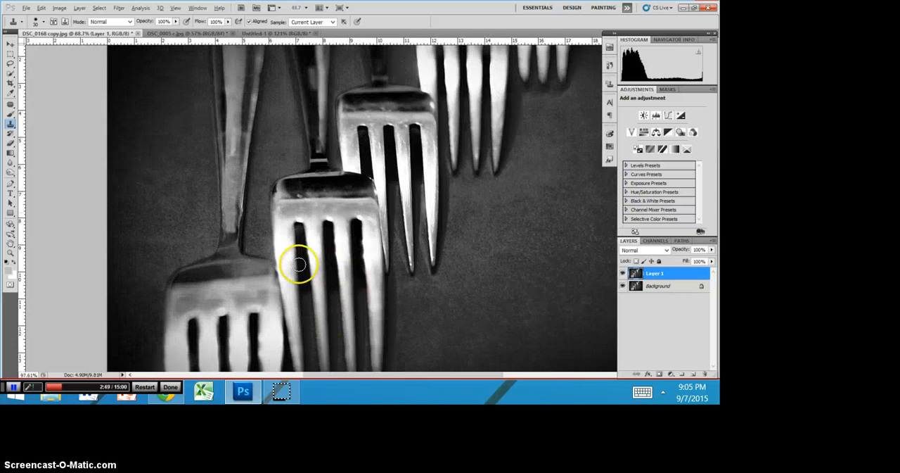
scroll(298, 264, up, 4)
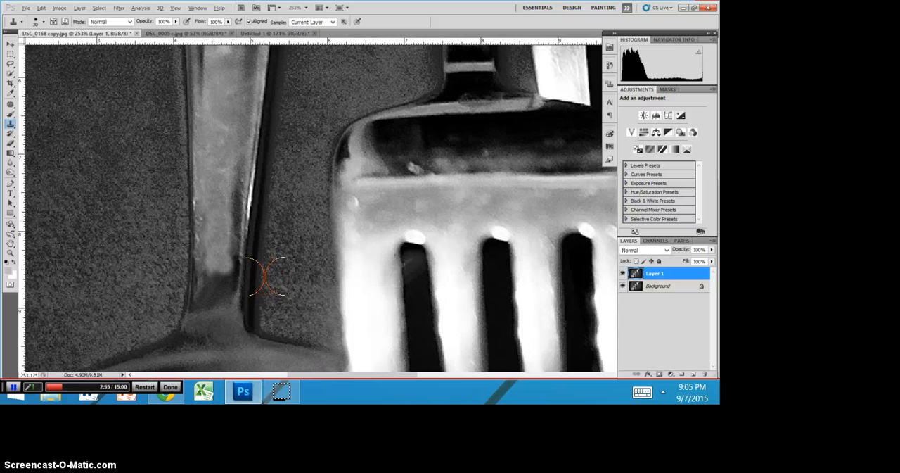
scroll(363, 205, down, 2)
scroll(465, 120, down, 2)
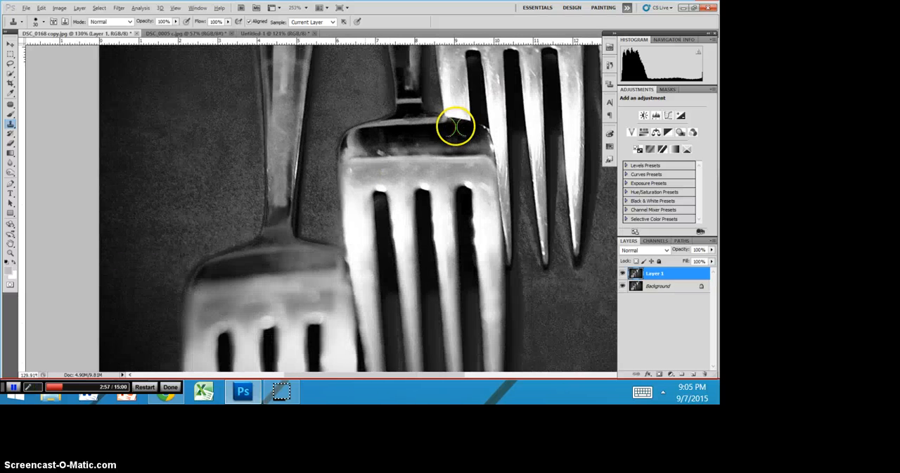
scroll(450, 140, down, 2)
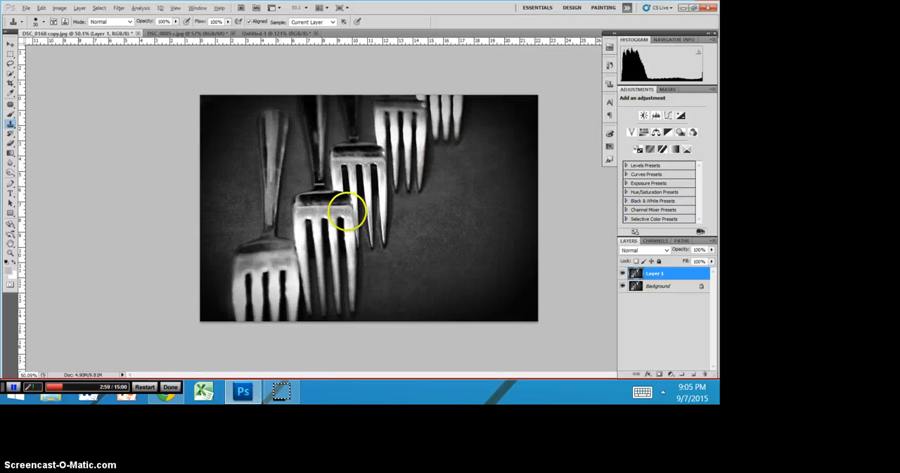
scroll(381, 224, up, 3)
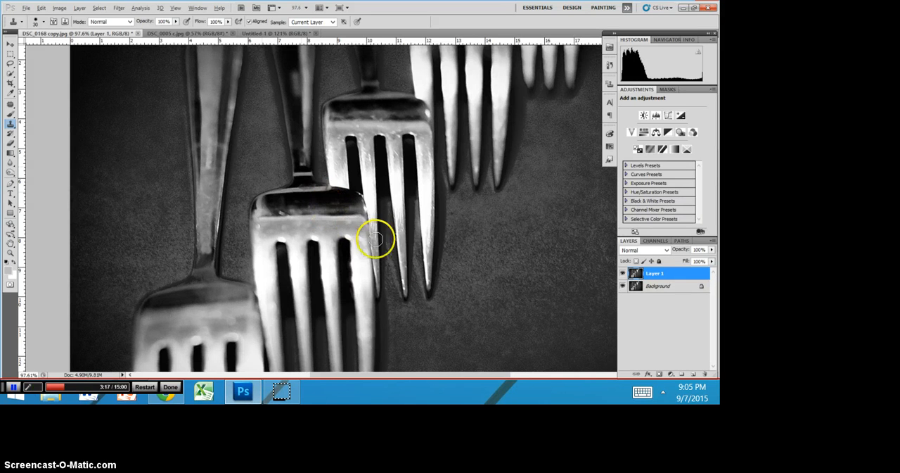
scroll(707, 370, down, 6)
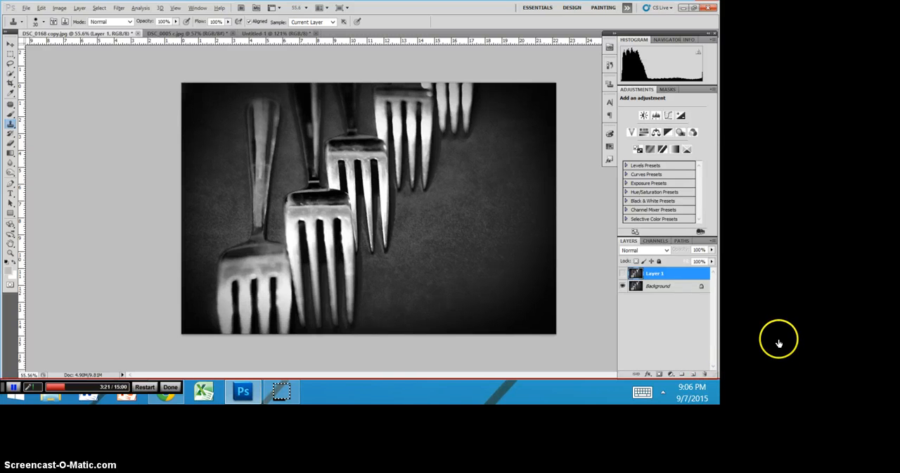
- Toggle the visibility of Layer 1 to compare the fork photo before and after retouching, leaving the layer shown
click(622, 273)
click(622, 273)
click(623, 273)
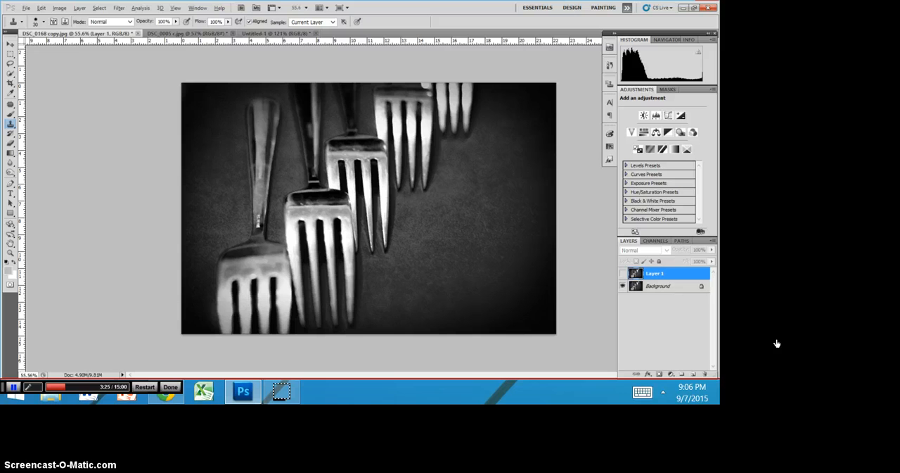
click(623, 273)
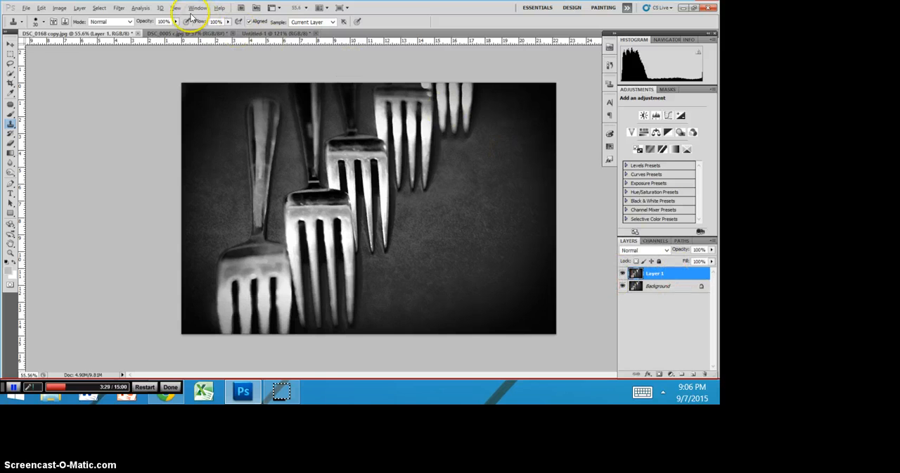
- Switch to the DSC_0005 c.jpg landscape, duplicate its Background layer and clone grass over most of the orange bag in the meadow
click(202, 33)
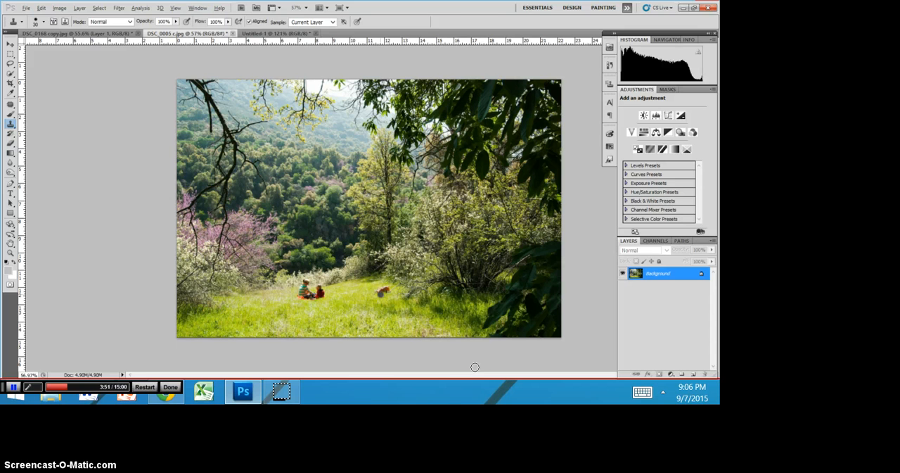
key(ctrl+j)
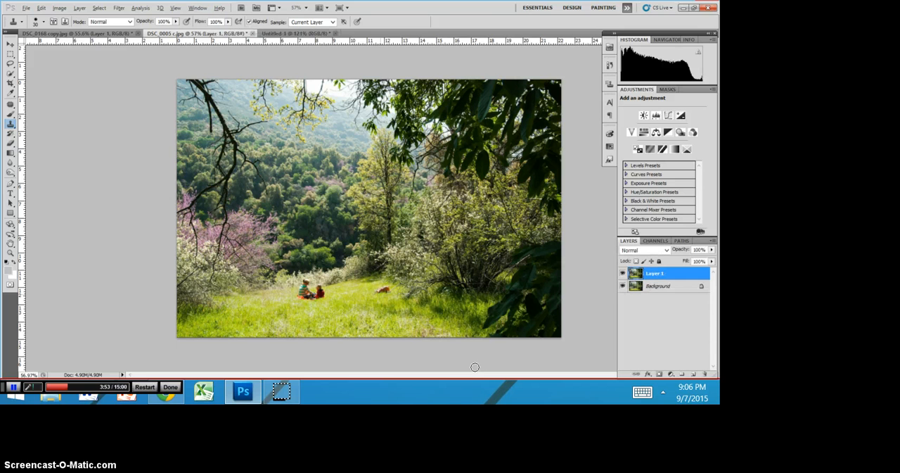
scroll(495, 355, up, 2)
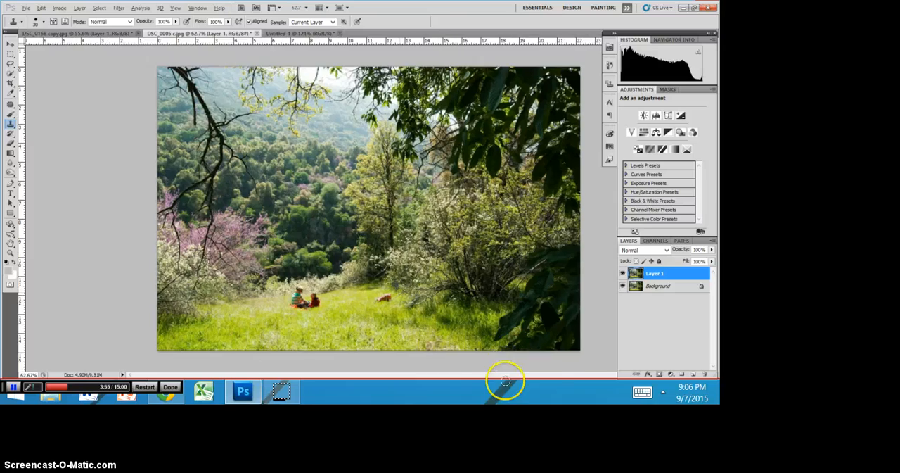
scroll(398, 312, up, 8)
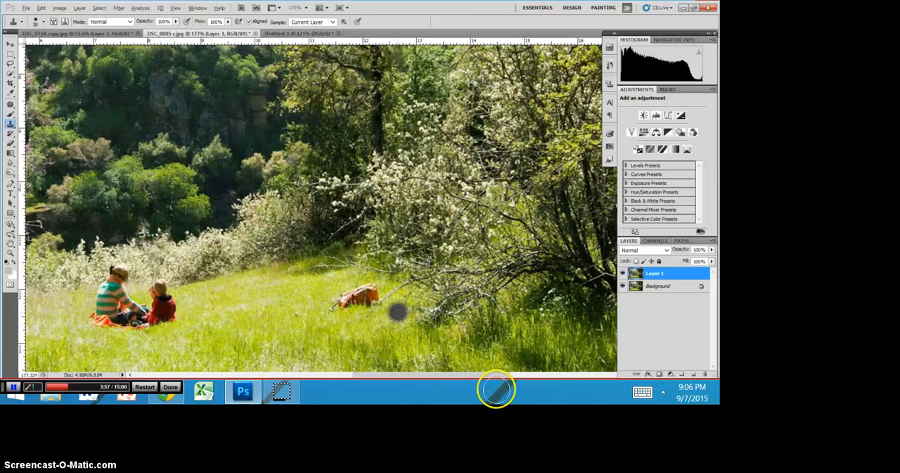
scroll(398, 312, up, 4)
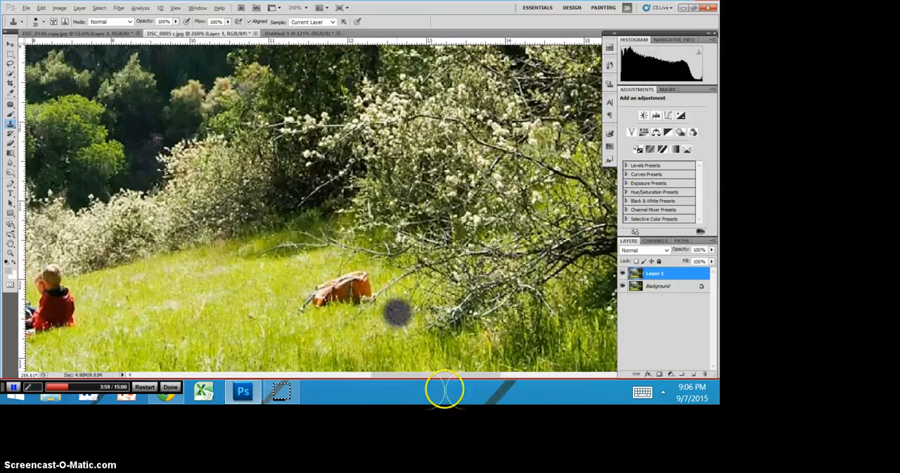
scroll(374, 292, up, 2)
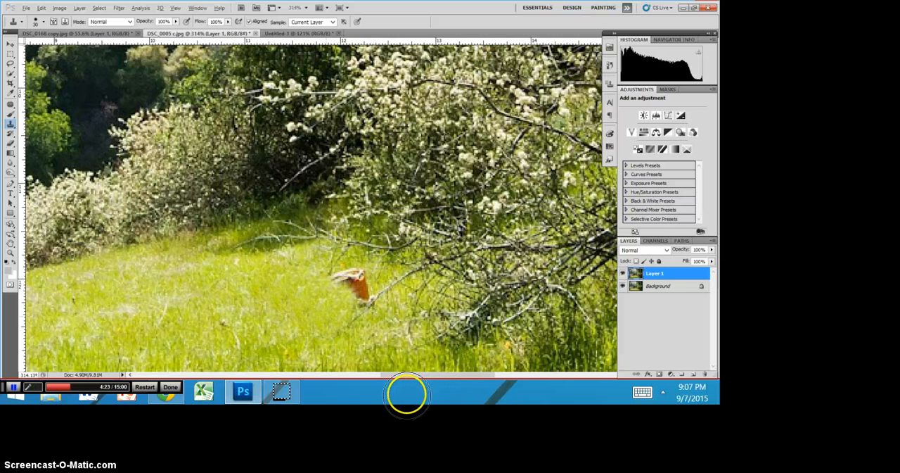
- Reduce the Clone Stamp brush to 20 px and clone grass over the rest of the orange bag beside the branches
click(44, 22)
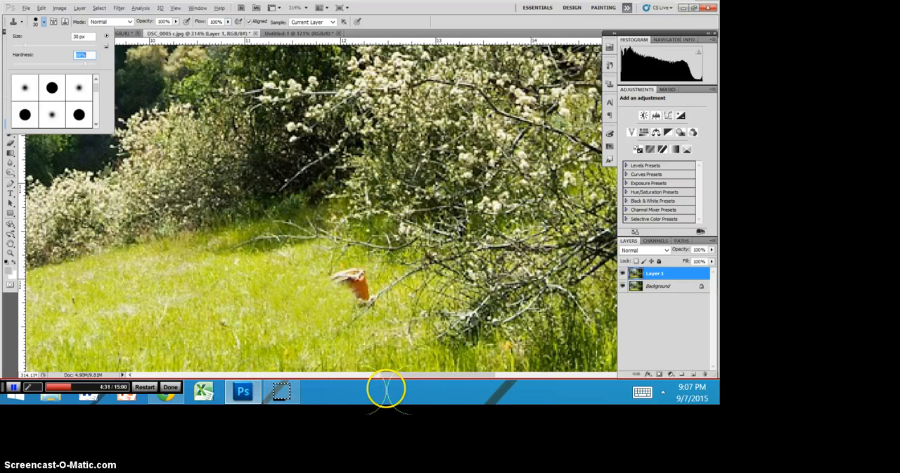
click(308, 402)
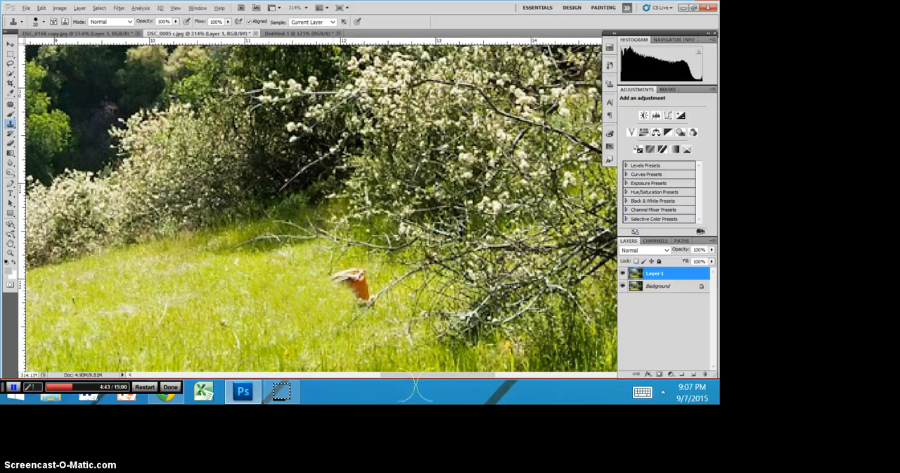
mouse_move(417, 383)
mouse_down()
mouse_move(446, 363)
mouse_move(438, 374)
mouse_move(416, 357)
mouse_move(447, 344)
mouse_up()
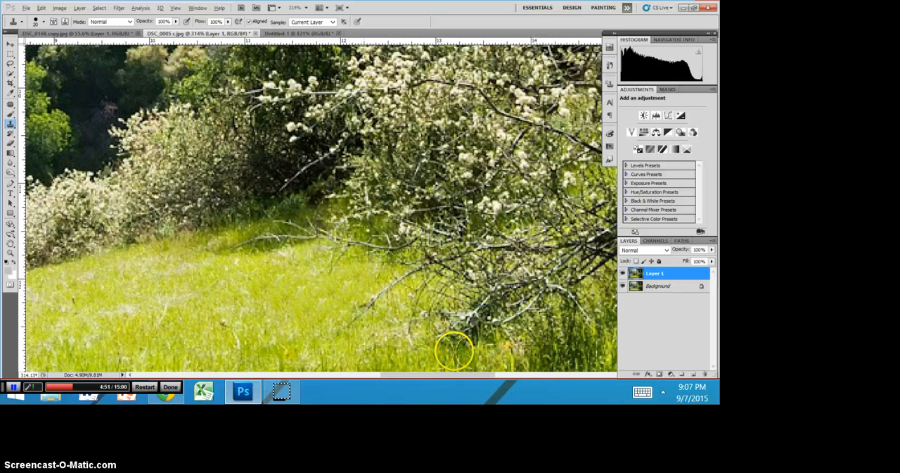
- Refine the grass and twig tips where the bag lay with a smaller brush and check the area in the wider view
scroll(442, 467, left, 2)
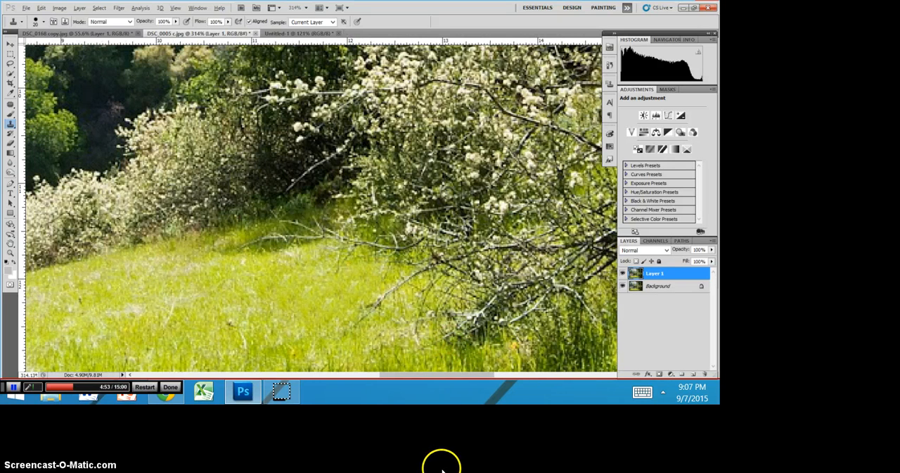
scroll(502, 398, up, 2)
scroll(503, 398, up, 2)
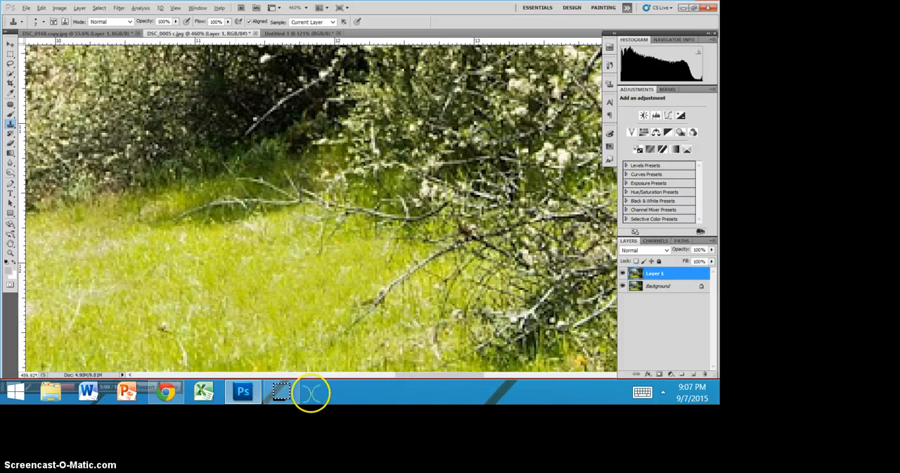
scroll(313, 392, down, 5)
scroll(313, 392, down, 4)
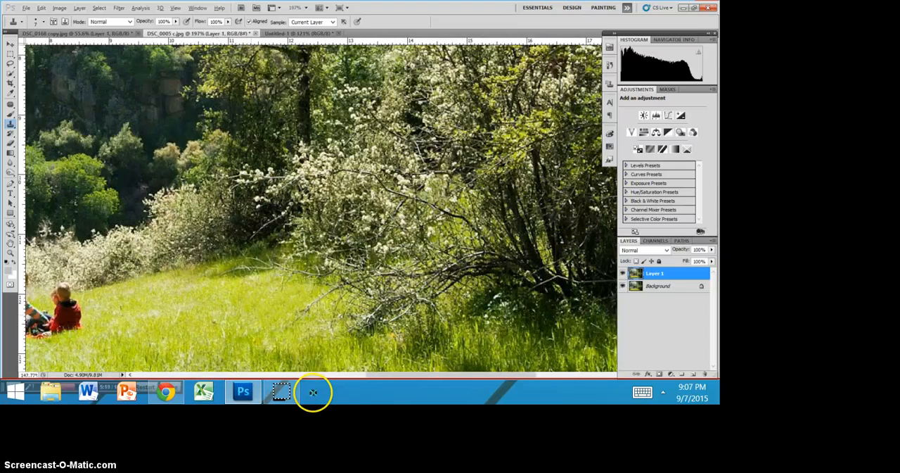
scroll(313, 392, down, 3)
scroll(128, 389, down, 1)
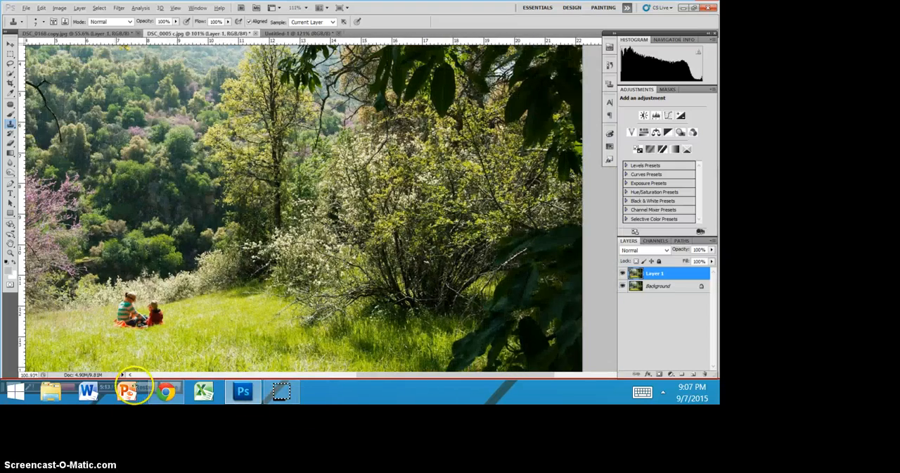
- Adjust the Clone Stamp brush size and clone meadow over the head of the child in red
scroll(137, 388, up, 3)
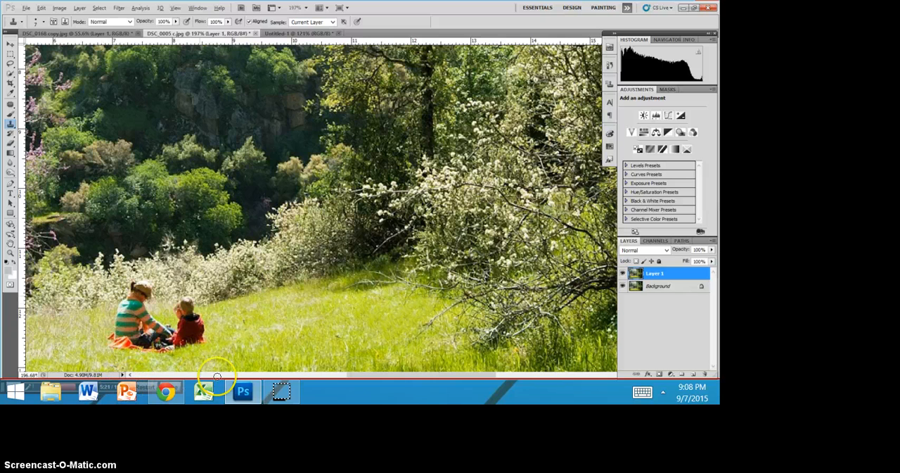
key(bracketleft)
key(bracketleft)
key(bracketleft)
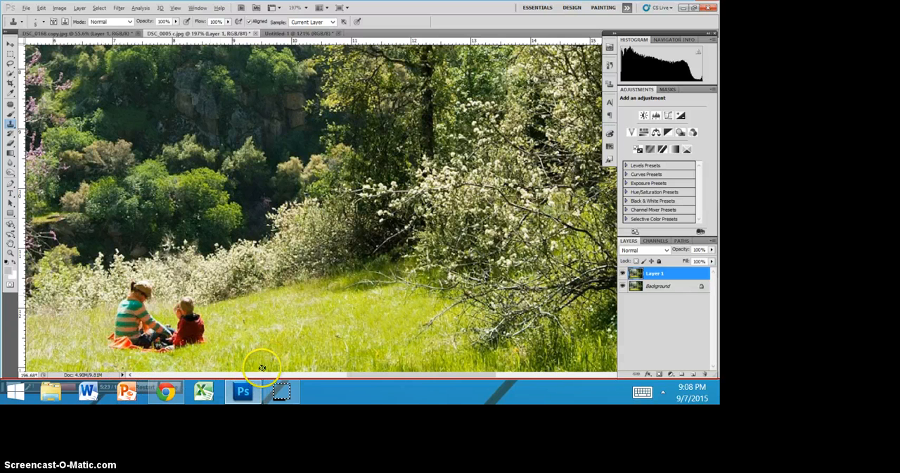
key(bracketright)
key(bracketright)
key(bracketright)
key(bracketright)
key(bracketright)
key(bracketright)
key(bracketright)
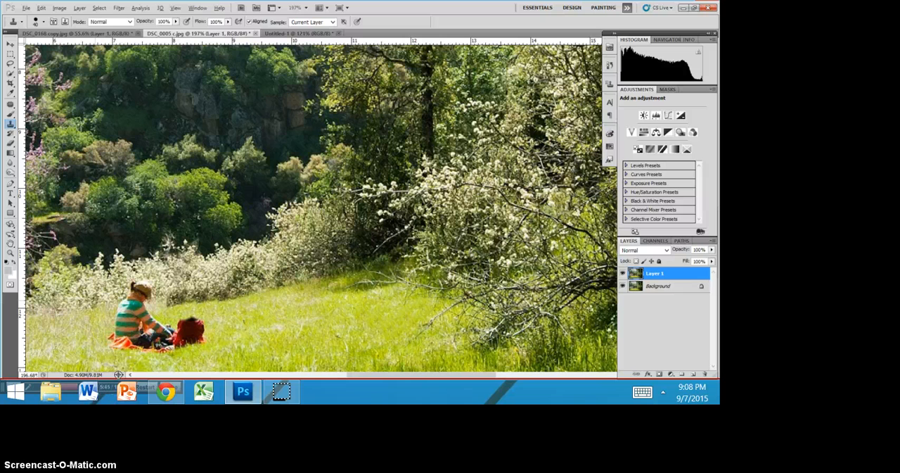
- Clone the bushes and meadow behind the seated figure over the head and shoulders of the person in the striped shirt
alt+click(94, 300)
click(122, 295)
click(125, 297)
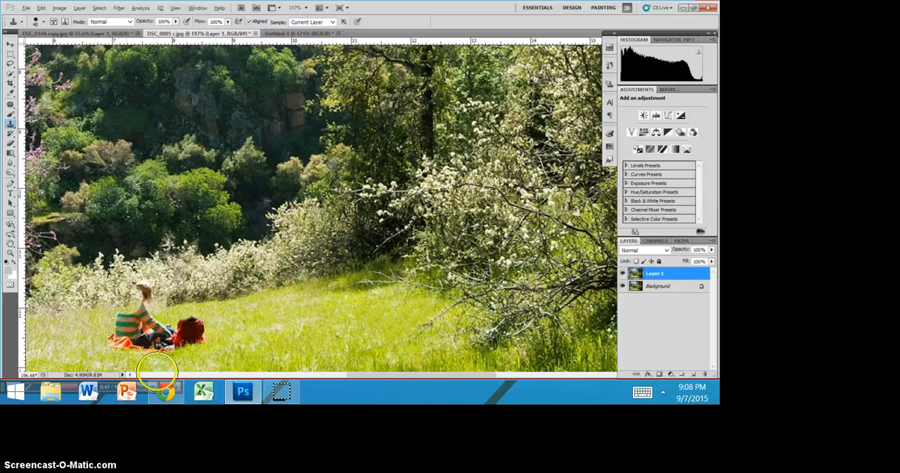
click(126, 296)
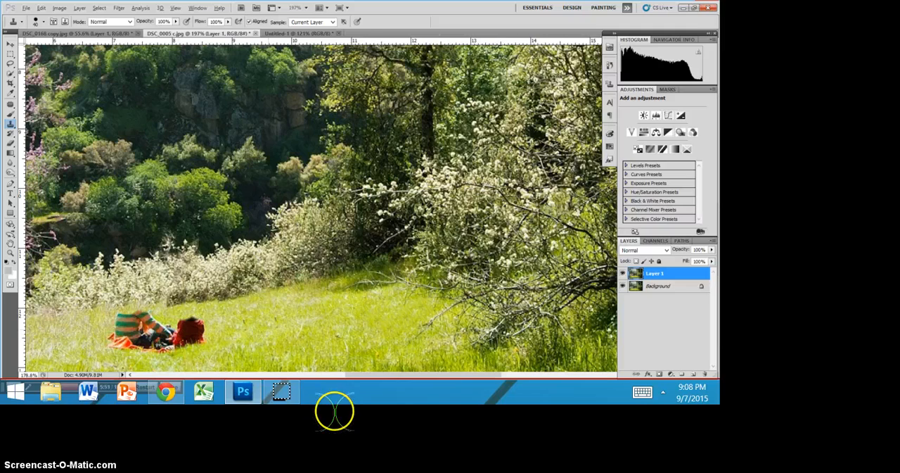
scroll(270, 330, down, 2)
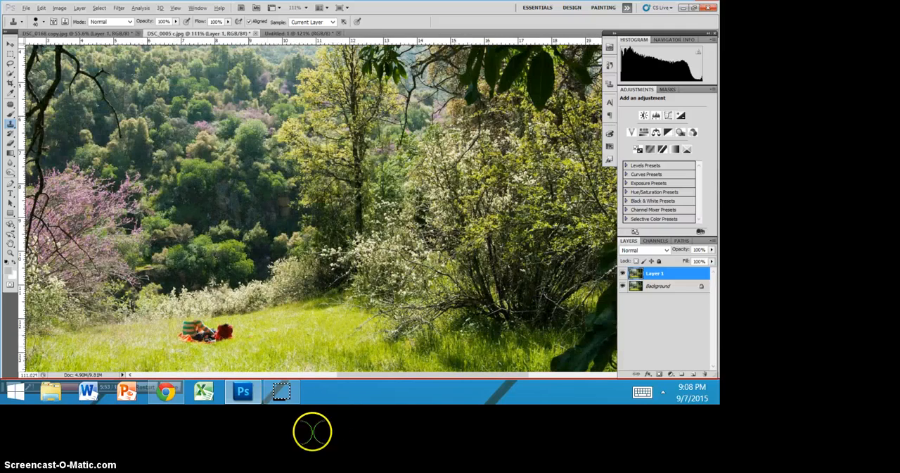
scroll(251, 343, up, 2)
scroll(252, 339, up, 2)
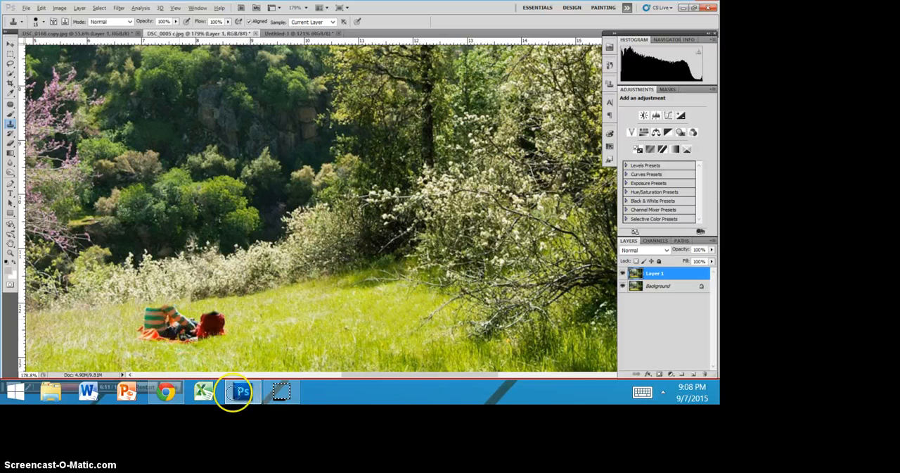
scroll(185, 435, down, 5)
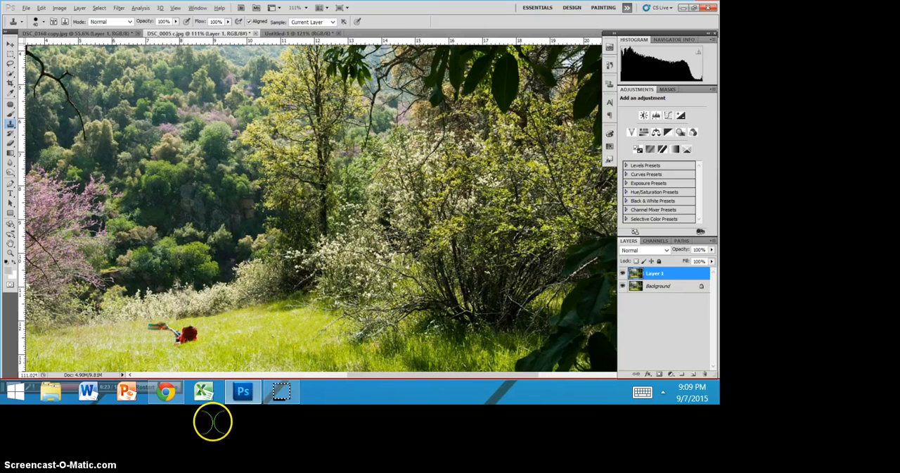
click(228, 419)
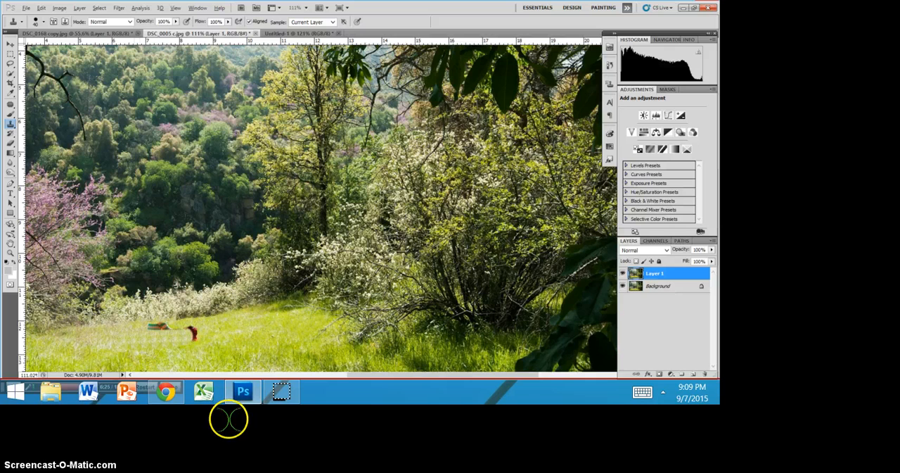
scroll(161, 442, up, 3)
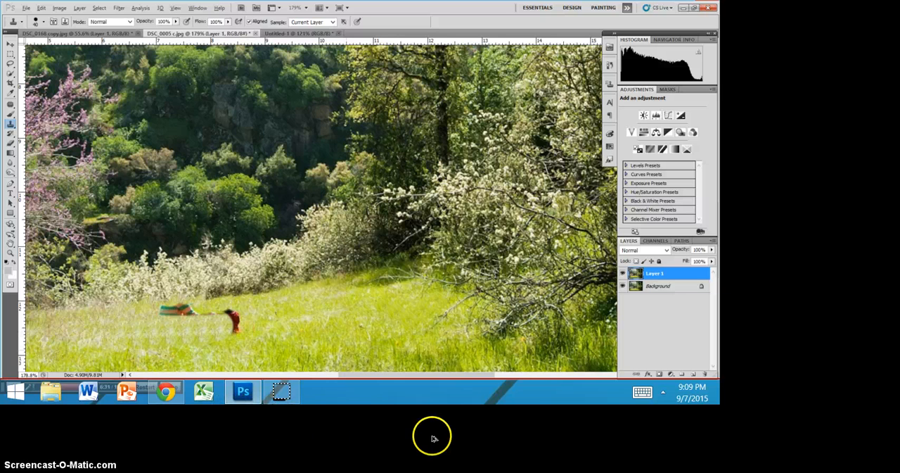
key(ctrl+alt+z)
key(ctrl+alt+z)
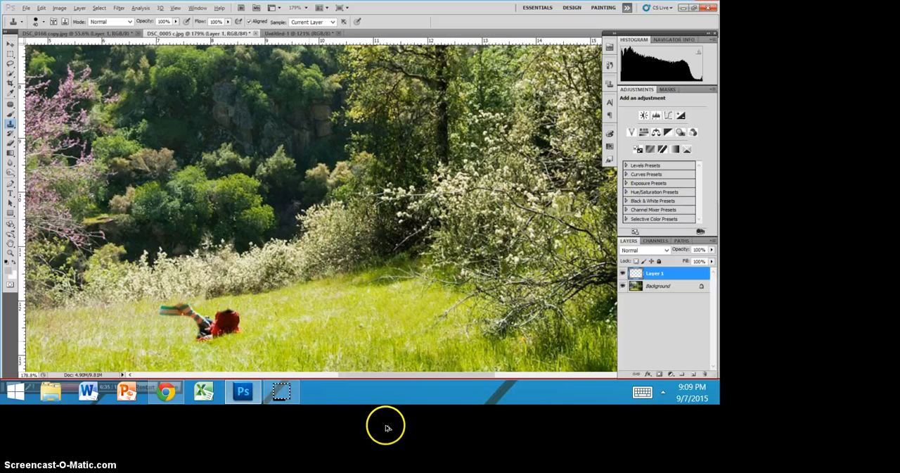
key(ctrl+alt+z)
key(ctrl+alt+z)
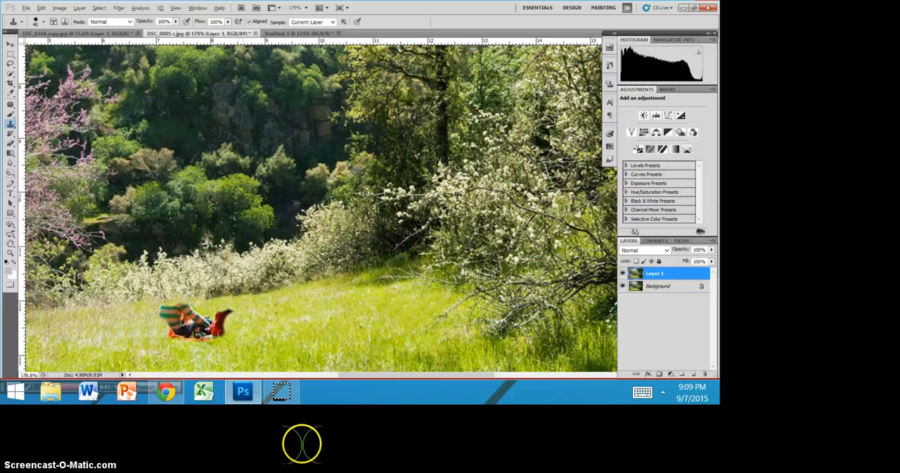
- Clone grass over the remaining body of the child in red
click(225, 318)
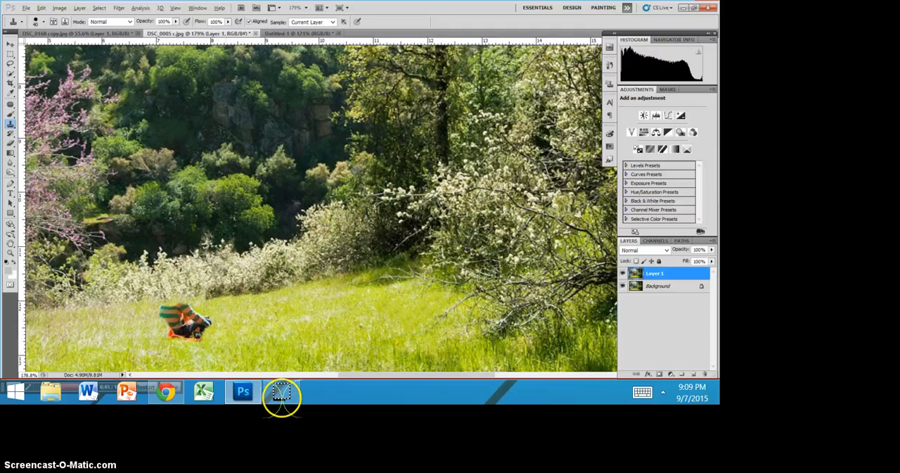
click(225, 318)
scroll(226, 322, down, 3)
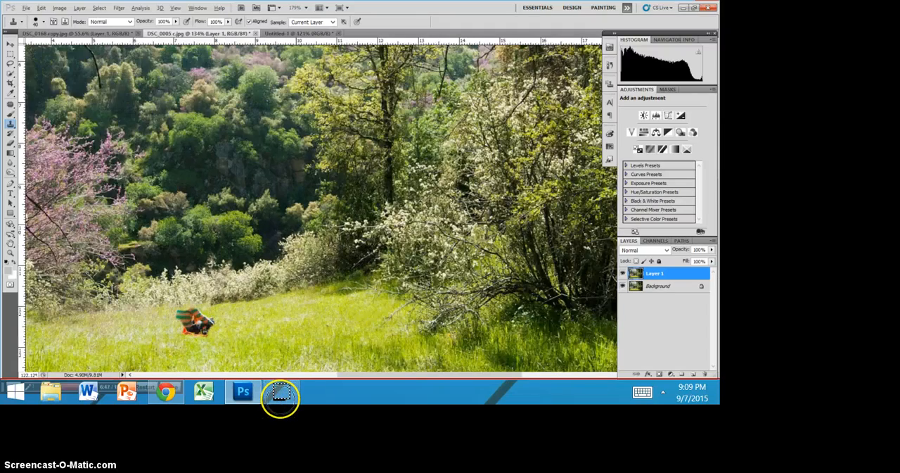
scroll(227, 322, up, 3)
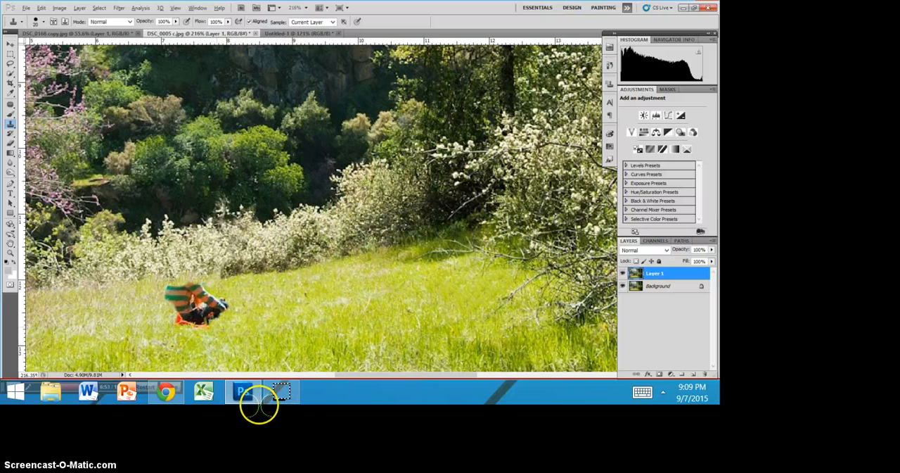
- Clone grass over the orange blanket, enlarge the brush and cover most of the striped shirt
click(239, 403)
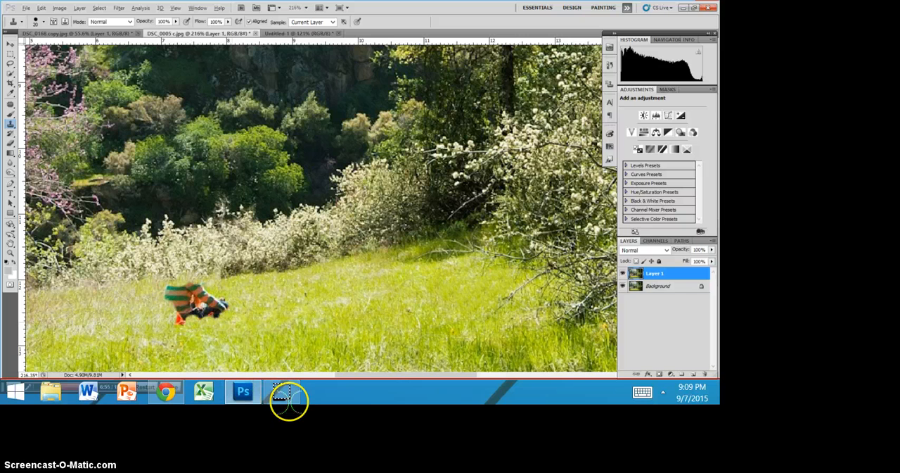
alt+click(290, 402)
key(bracketright)
key(bracketright)
key(bracketright)
key(bracketright)
key(bracketright)
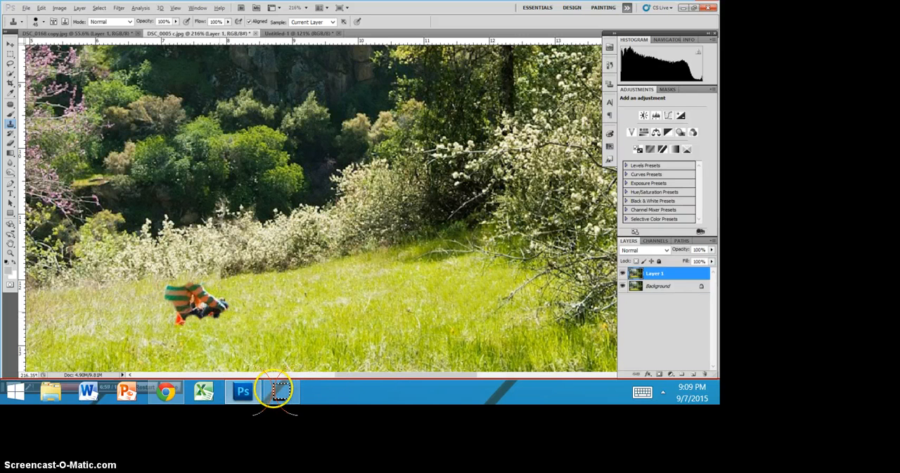
click(274, 389)
click(230, 395)
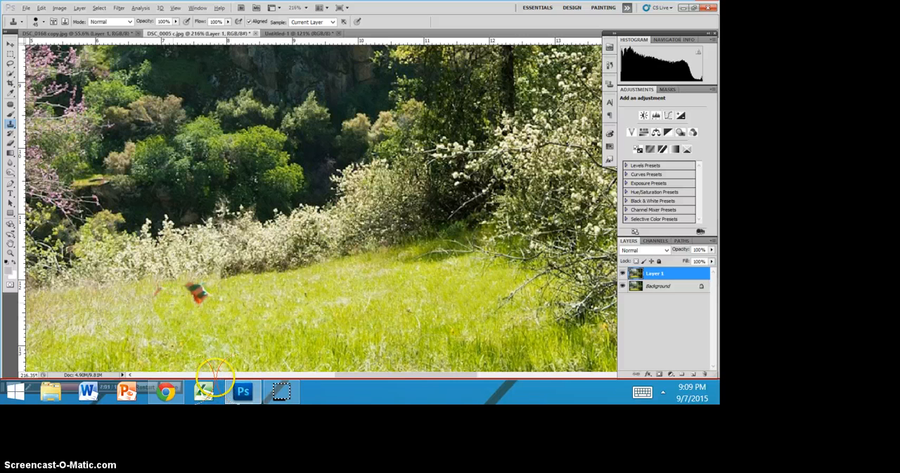
- Clone grass upward over the lower part of the leftover striped and orange fragment
click(226, 385)
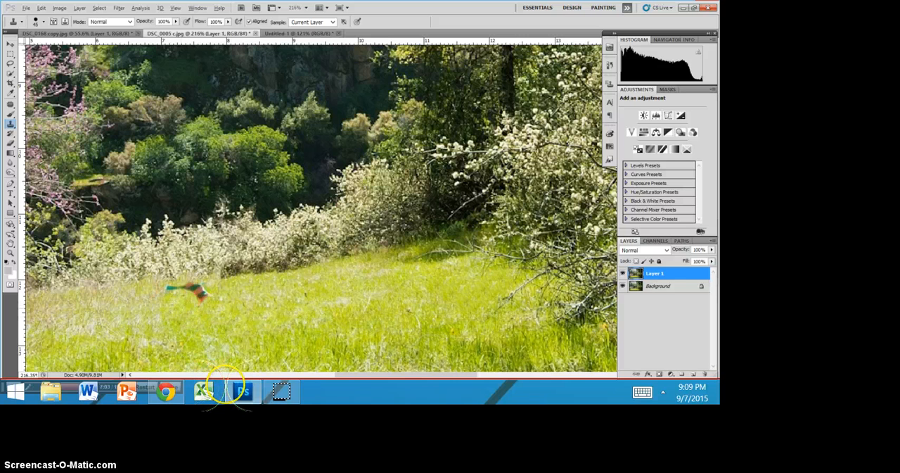
click(227, 388)
key(ctrl+z)
click(266, 390)
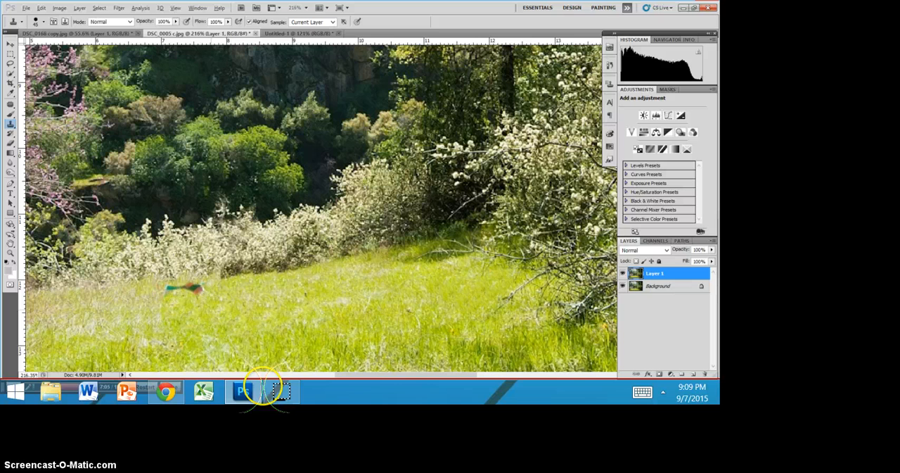
click(271, 391)
key(ctrl+z)
- Reduce the brush size and clone over the last strip of the striped shirt along the meadow's far edge
key([)
key([)
click(256, 386)
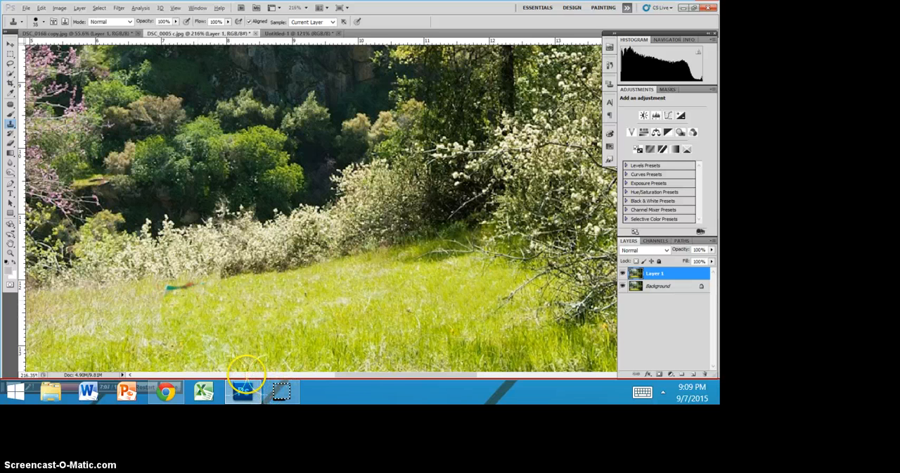
click(252, 379)
key(ctrl+z)
click(245, 374)
key(ctrl+z)
key(ctrl+z)
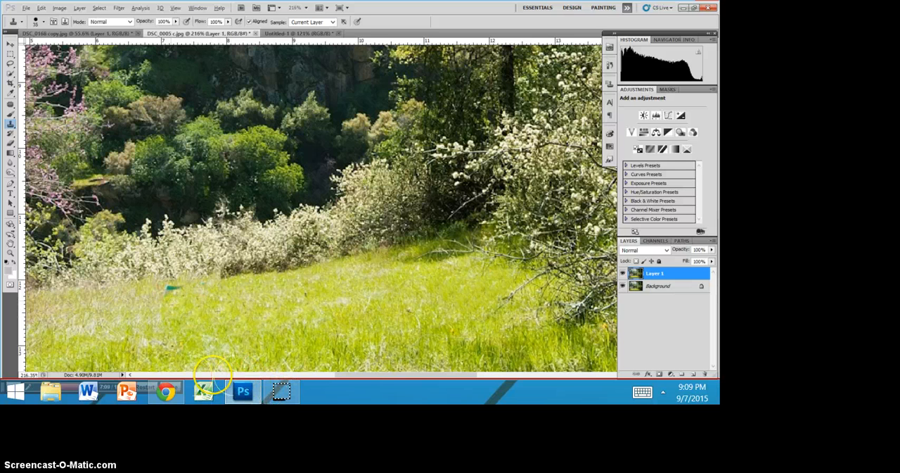
click(214, 368)
click(250, 363)
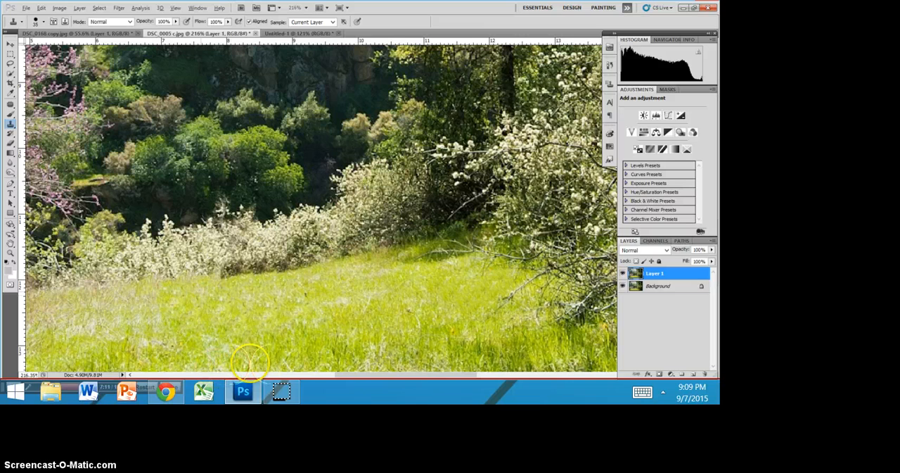
- View the whole landscape and toggle Layer 1's visibility to compare it before and after retouching, leaving the layer shown
key(ctrl+0)
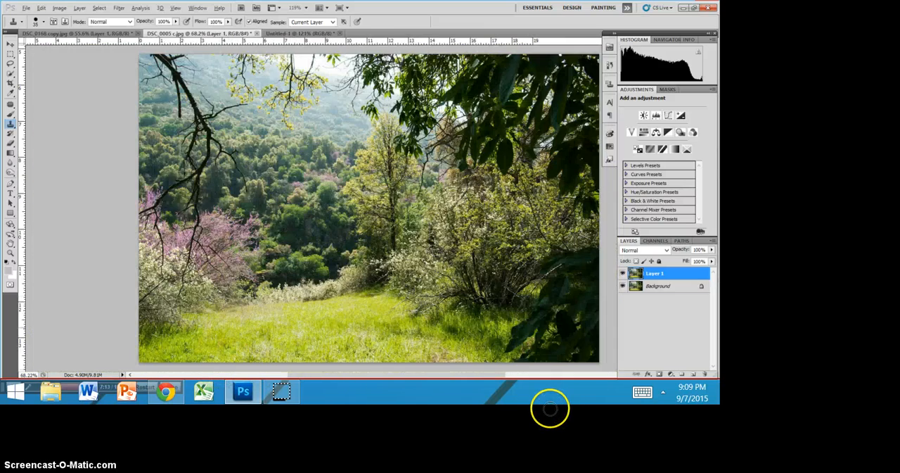
key(ctrl+minus)
key(ctrl+minus)
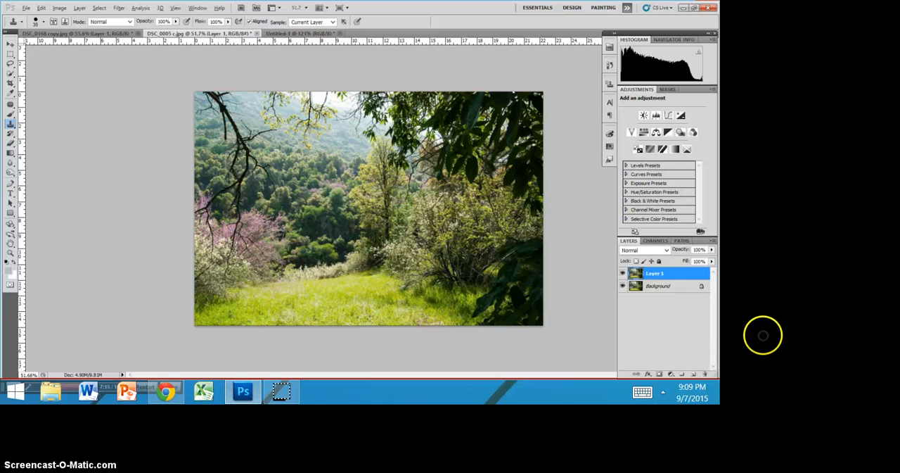
click(622, 273)
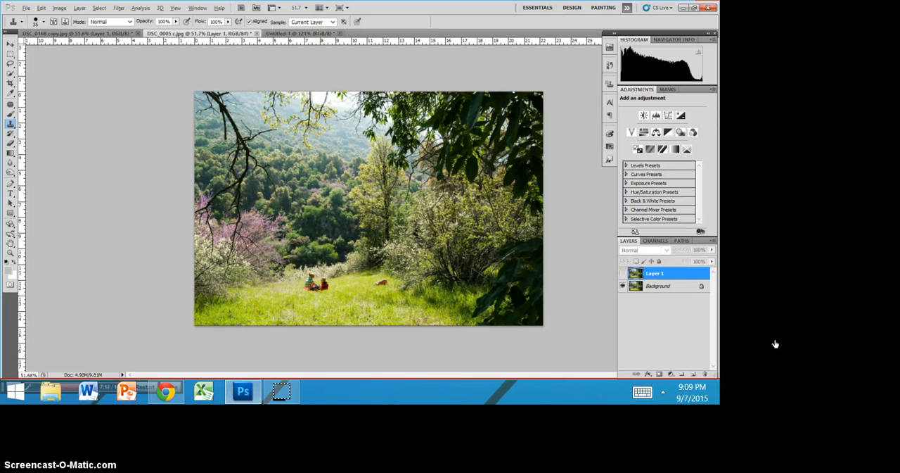
click(623, 273)
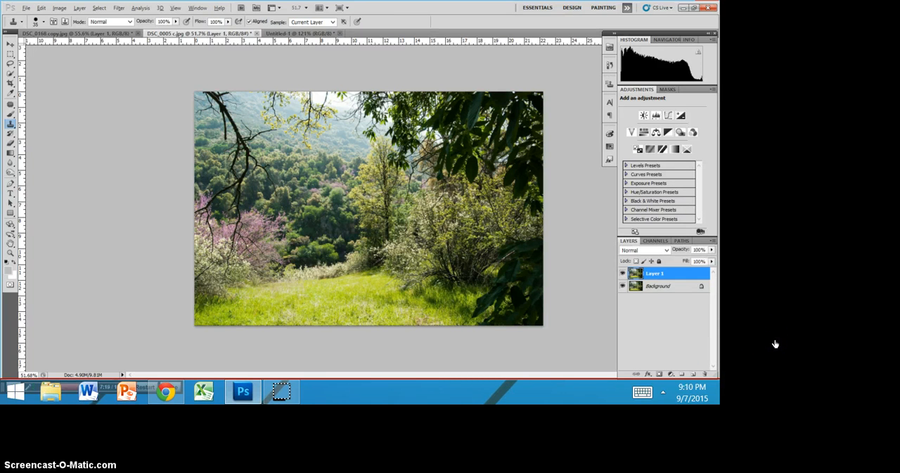